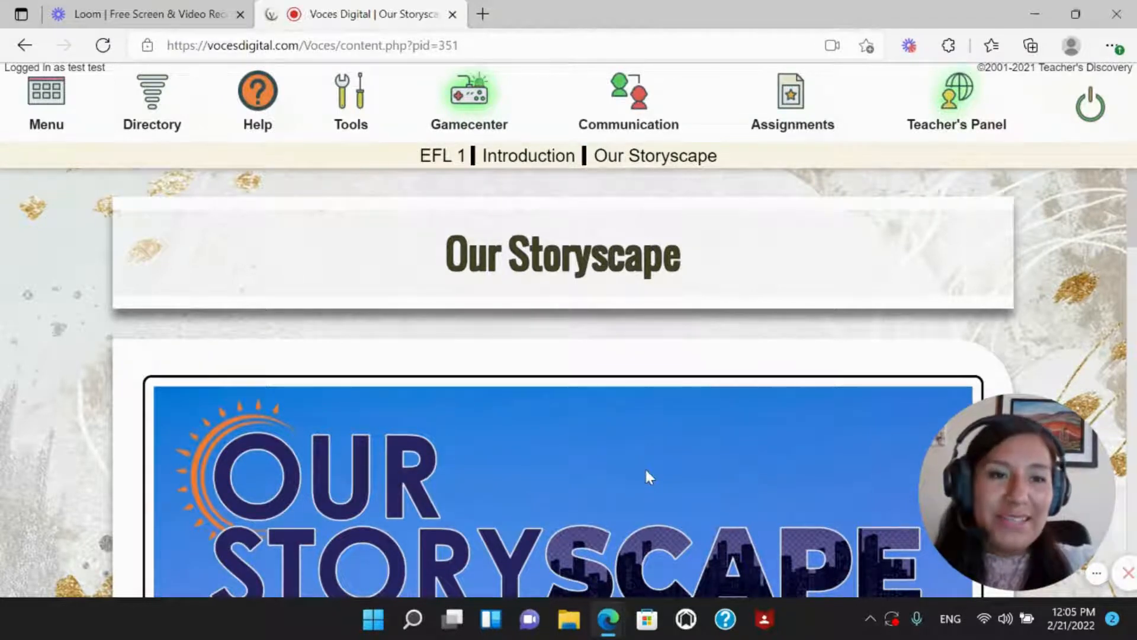
Step: Open class management from the teacher tools and show the student list of the Teens 1 class
mouse_move(945, 118)
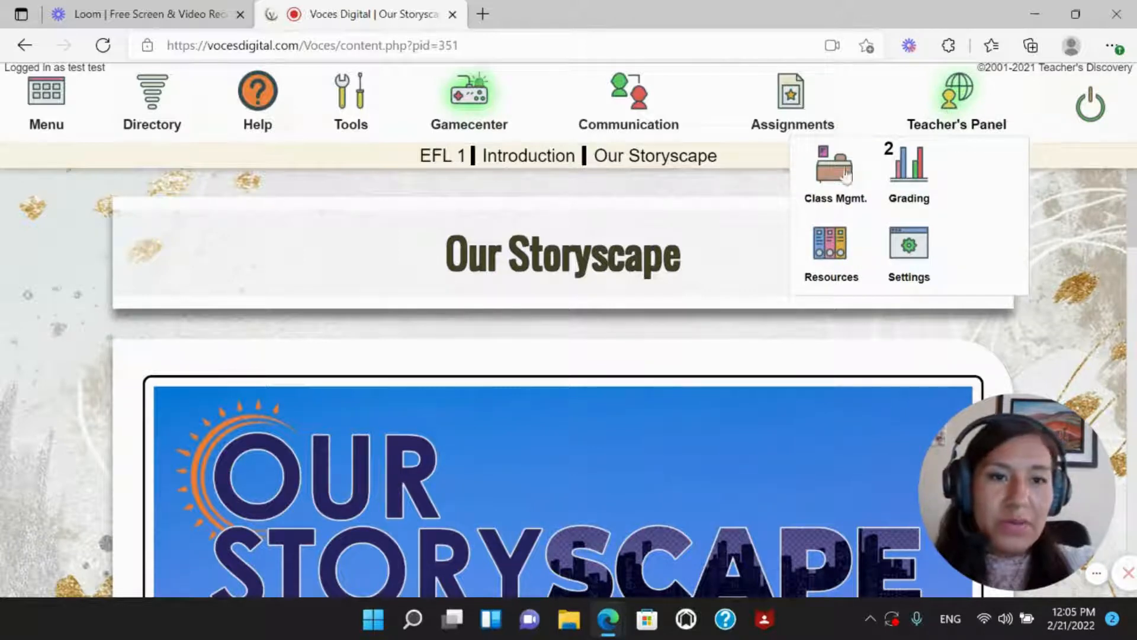
click(823, 183)
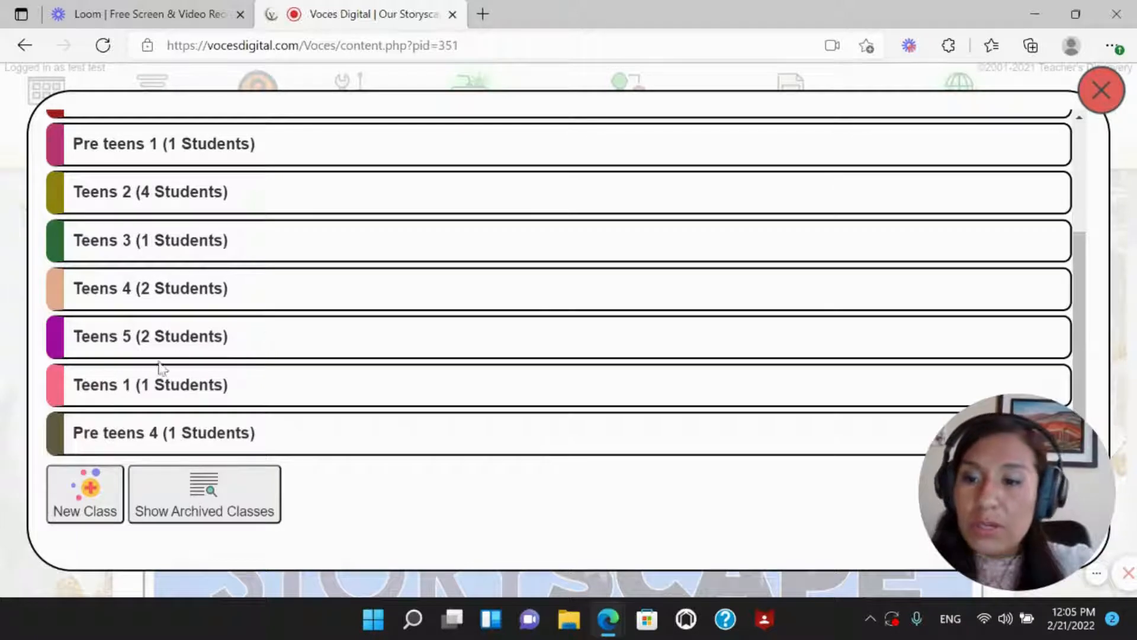
click(92, 389)
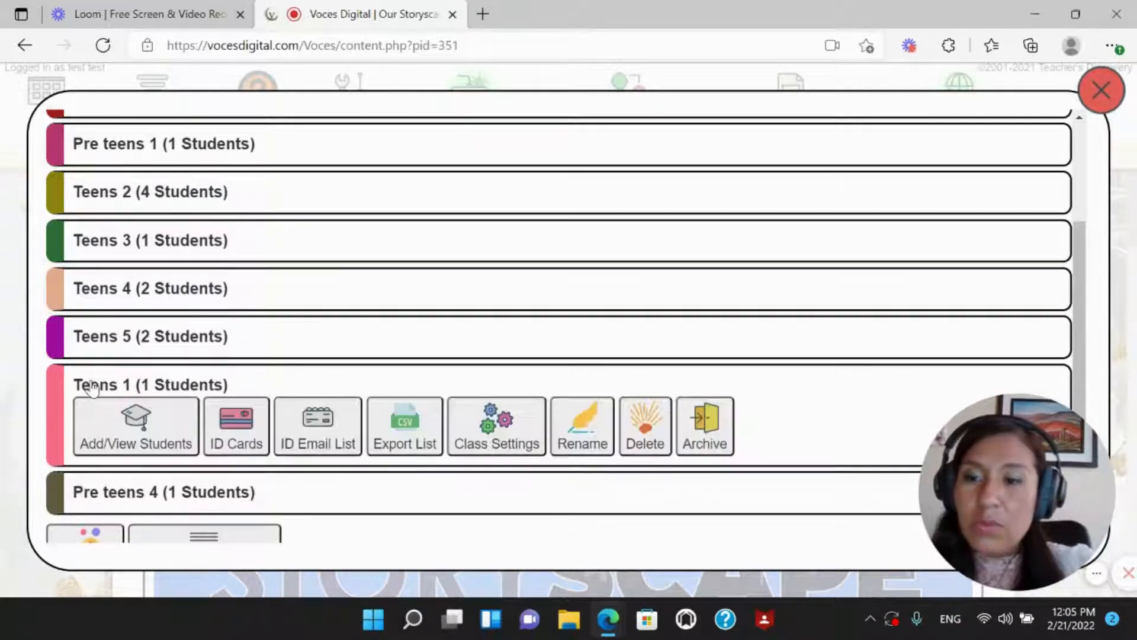
click(142, 436)
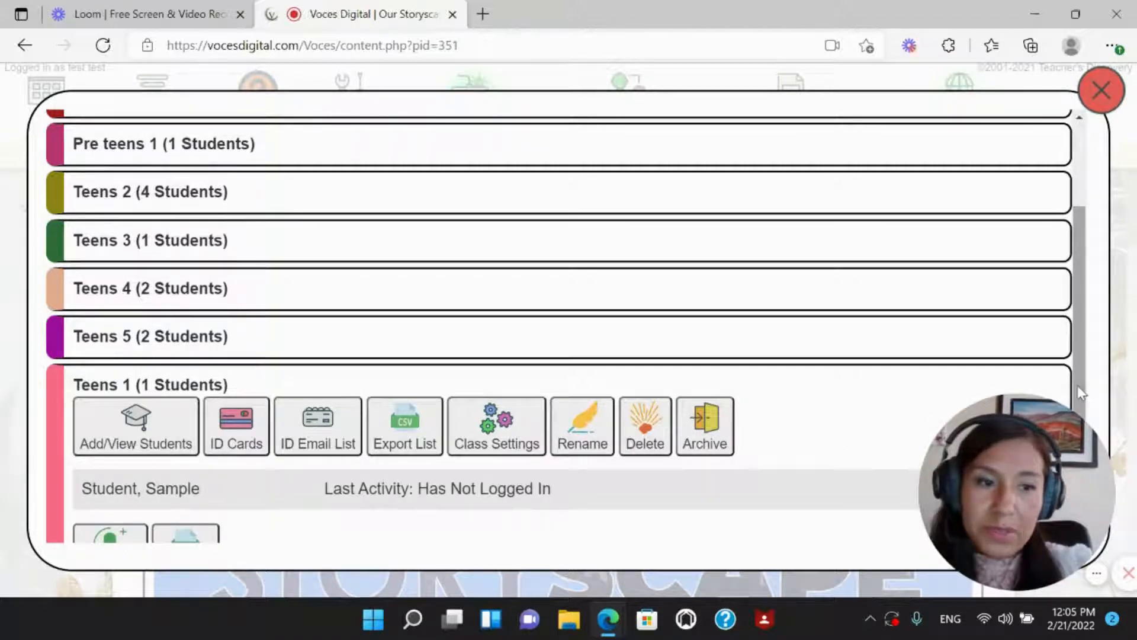
Step: Start the CSV student import for Teens 1 and review the required First Name, Last Name, User ID format
scroll(1081, 392, down, 2)
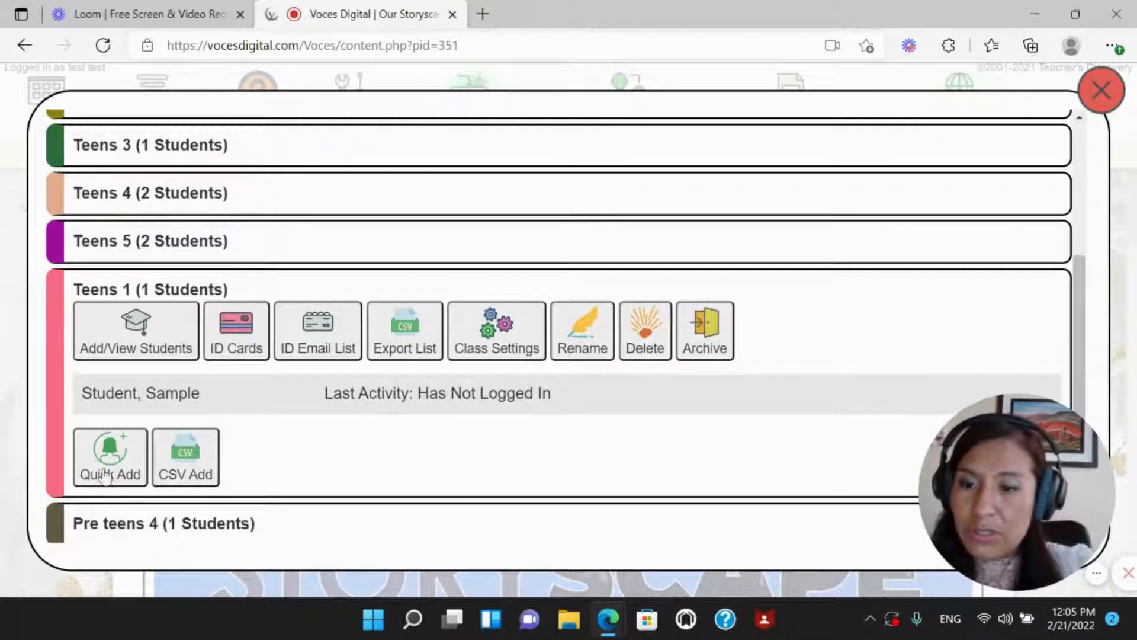
click(198, 465)
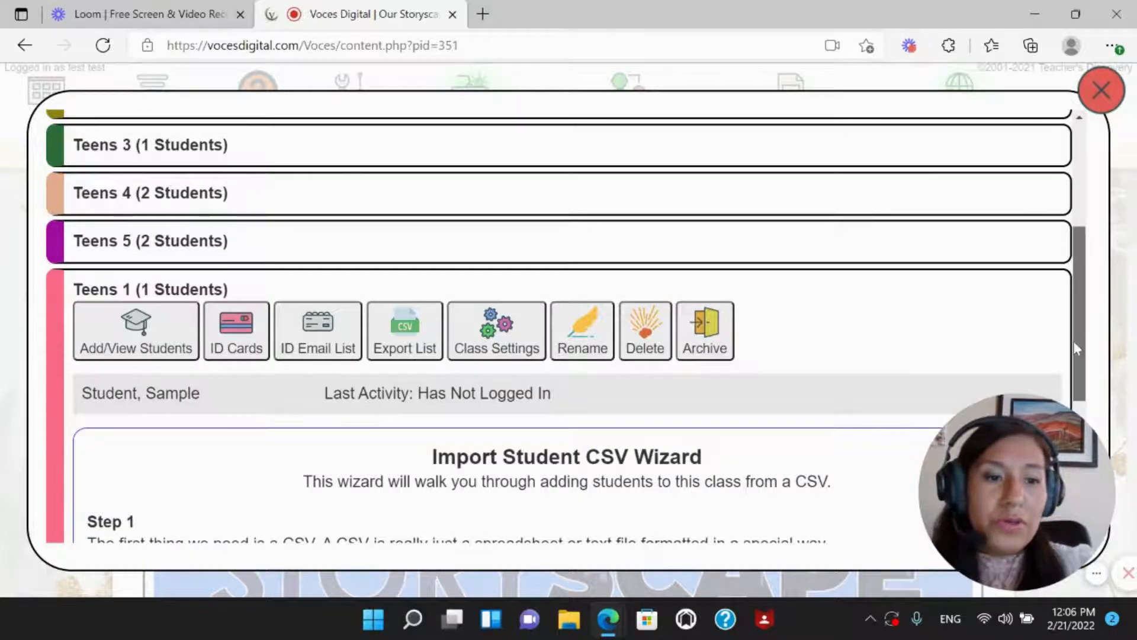
scroll(1075, 348, down, 4)
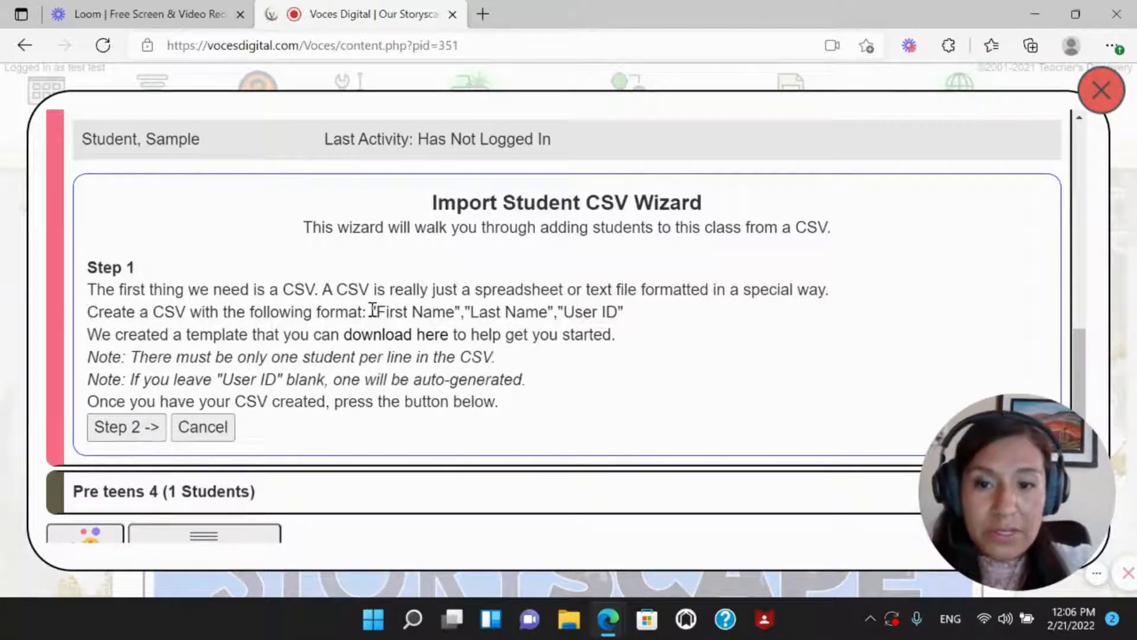
drag(373, 311, 621, 316)
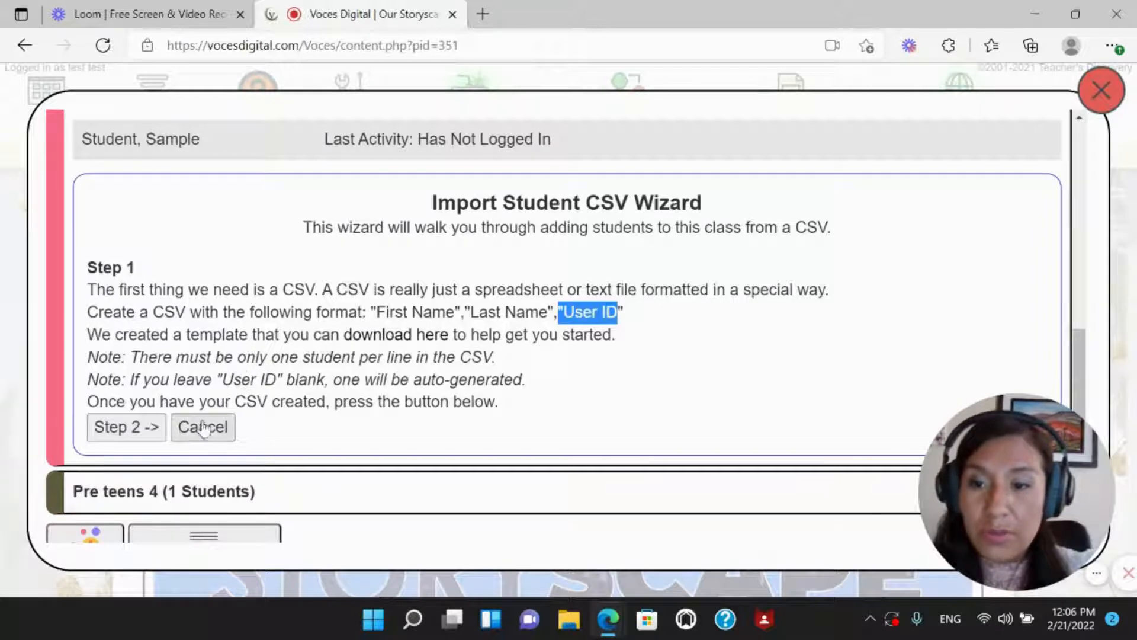
Step: Advance the import wizard to Step 2 and mark the CSV's first row as containing column names
click(138, 427)
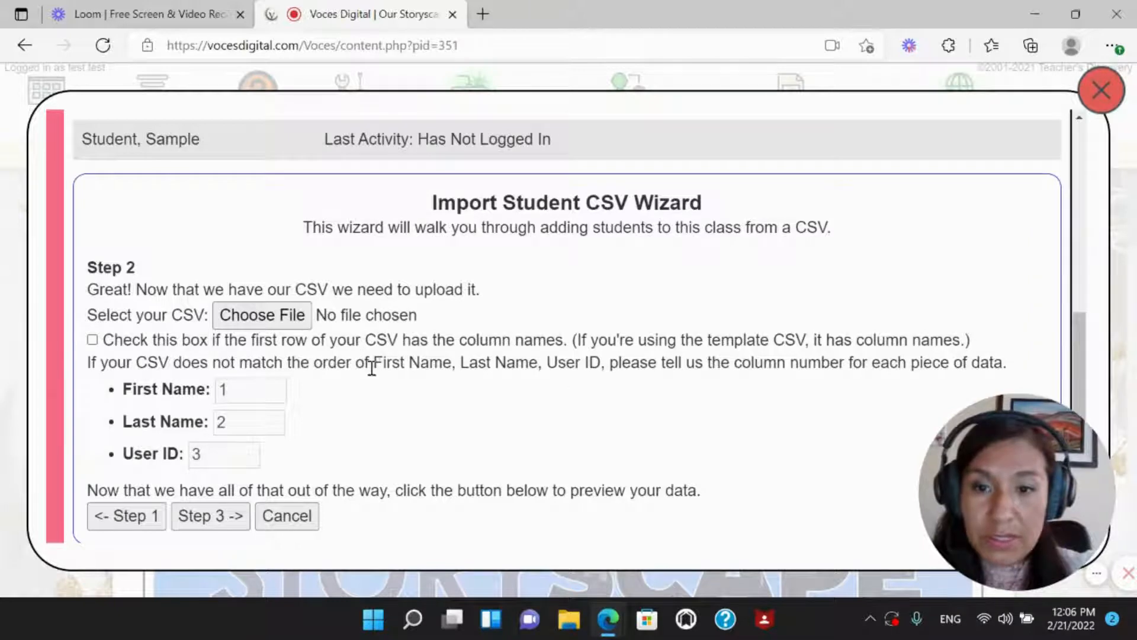
drag(371, 368, 602, 370)
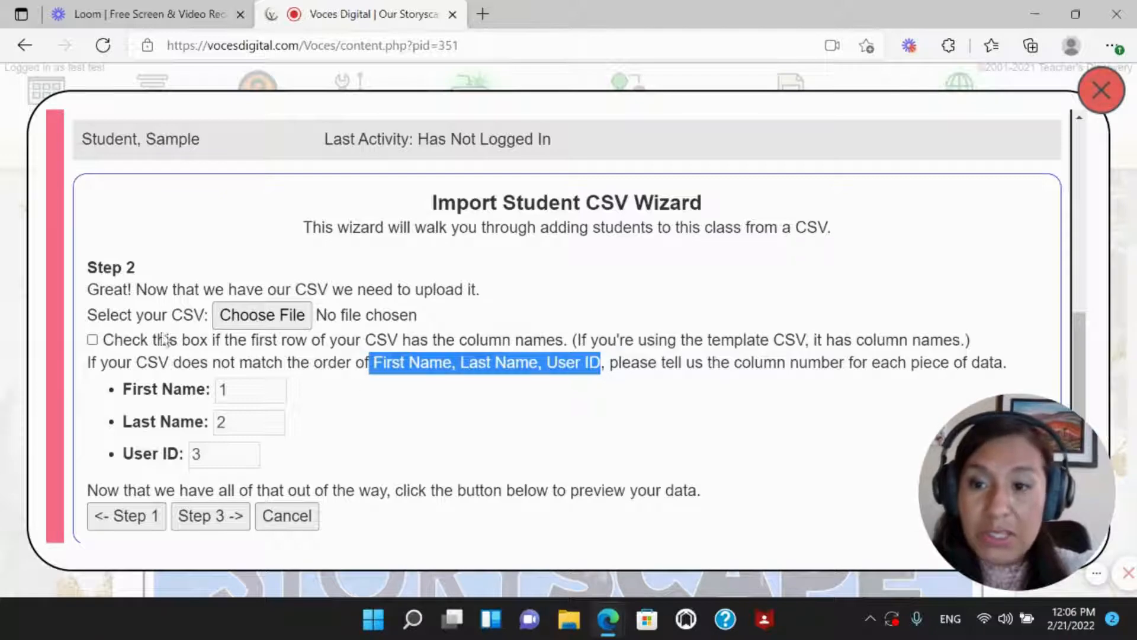
click(92, 340)
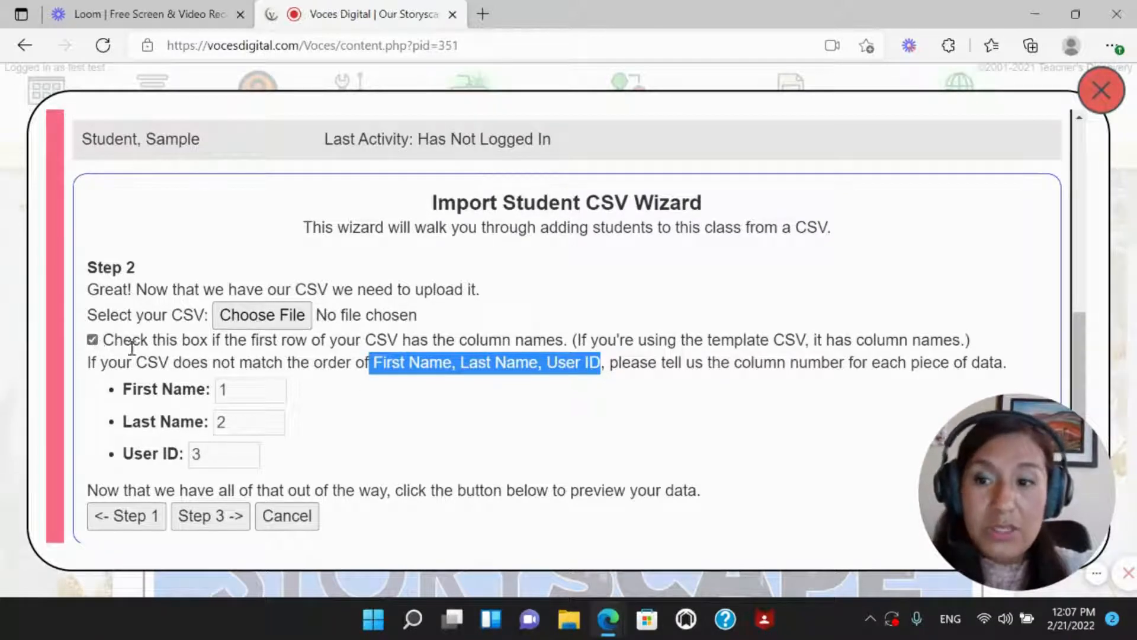
click(329, 408)
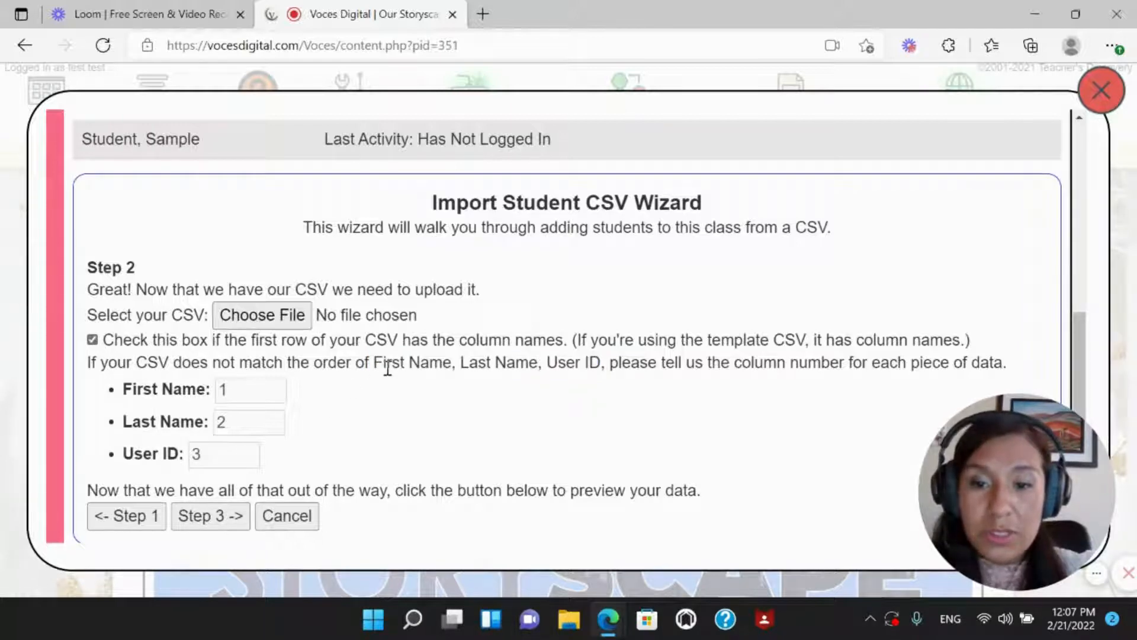
Step: Review the column numbers assigned to First Name, Last Name and User ID, re-entering 2 for Last Name
click(237, 385)
click(239, 424)
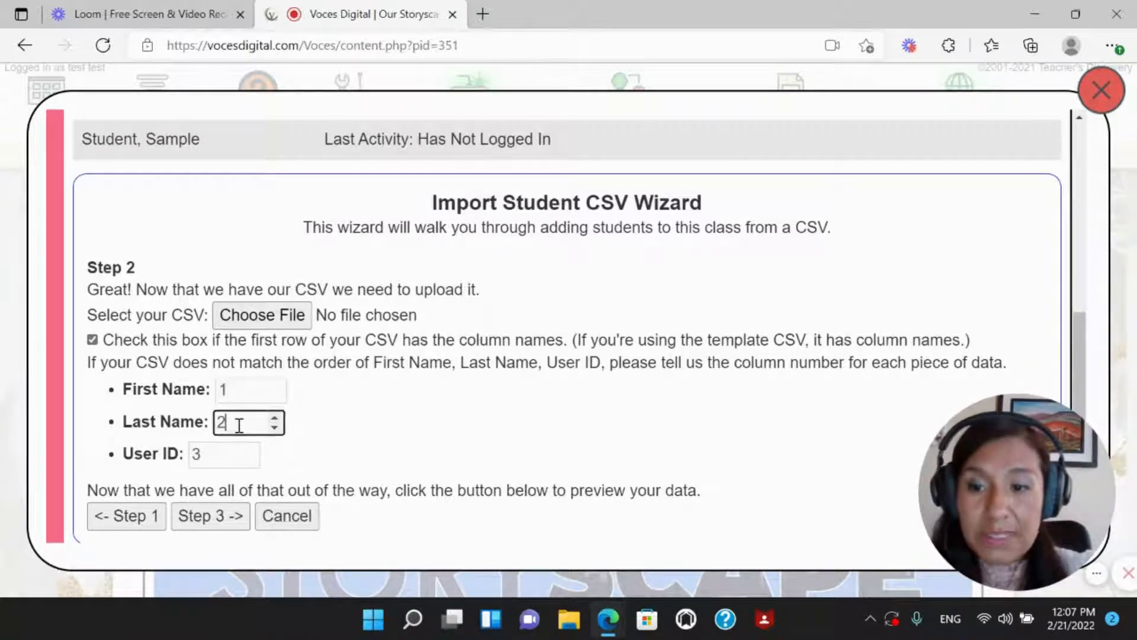
click(234, 454)
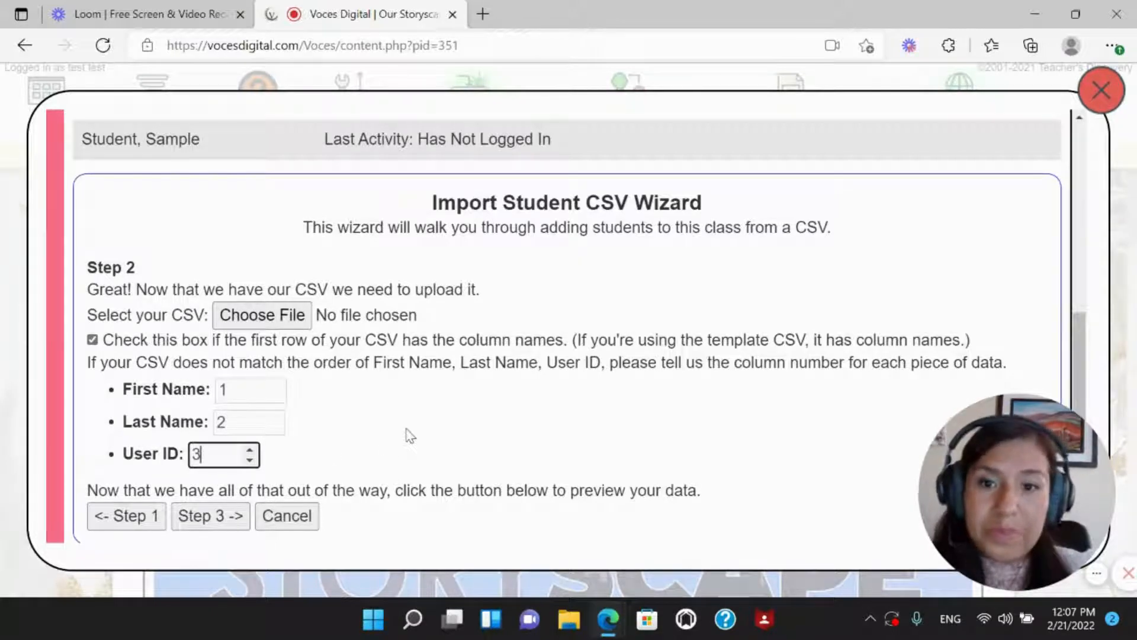
click(233, 422)
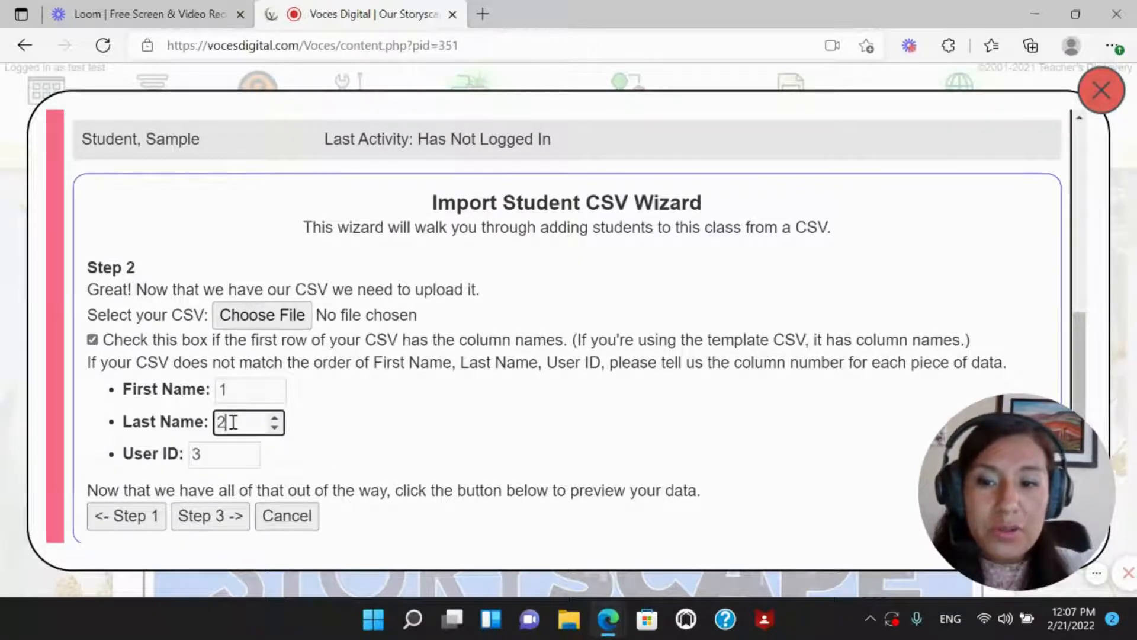
key(BackSpace)
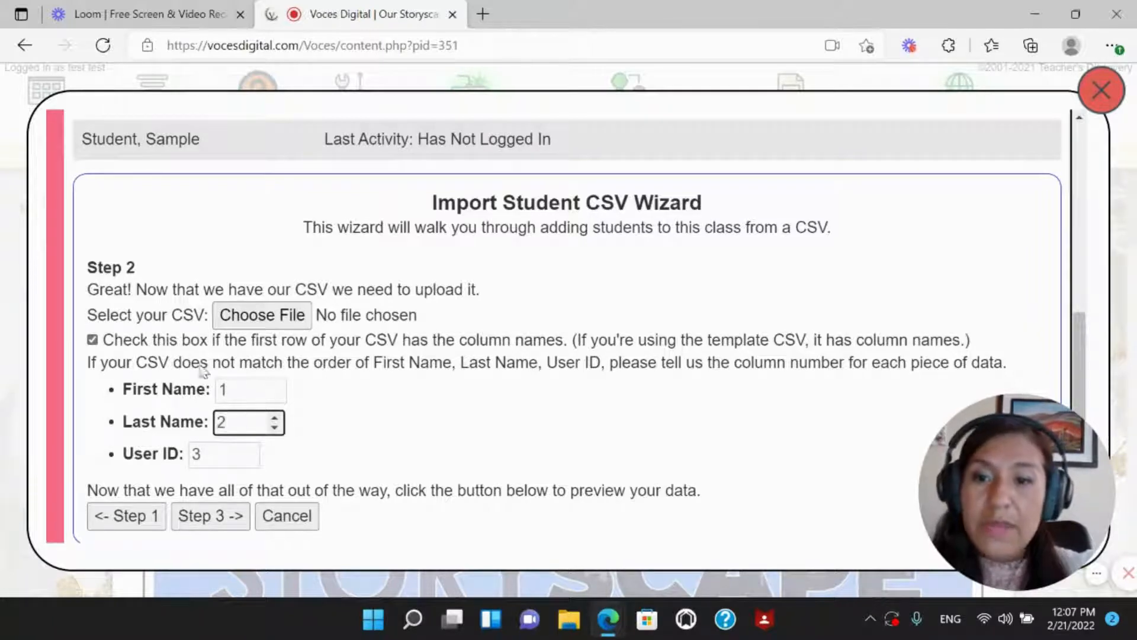
click(354, 409)
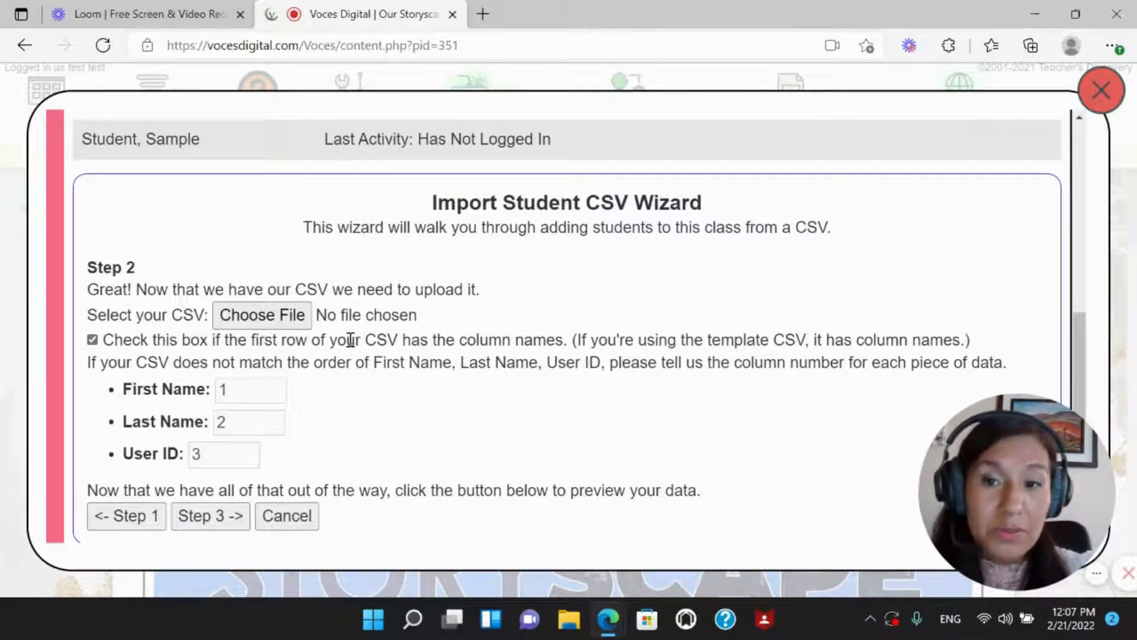
Step: Choose the file Teens 1.csv from Downloads for the import and proceed to the data preview in Step 3
click(290, 314)
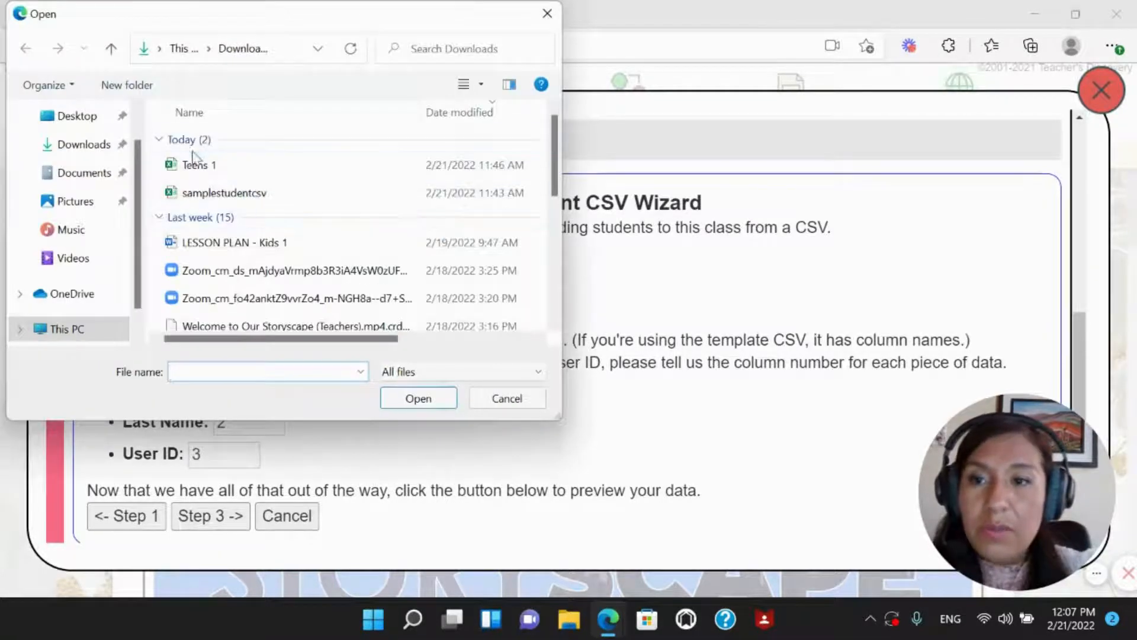
double_click(196, 167)
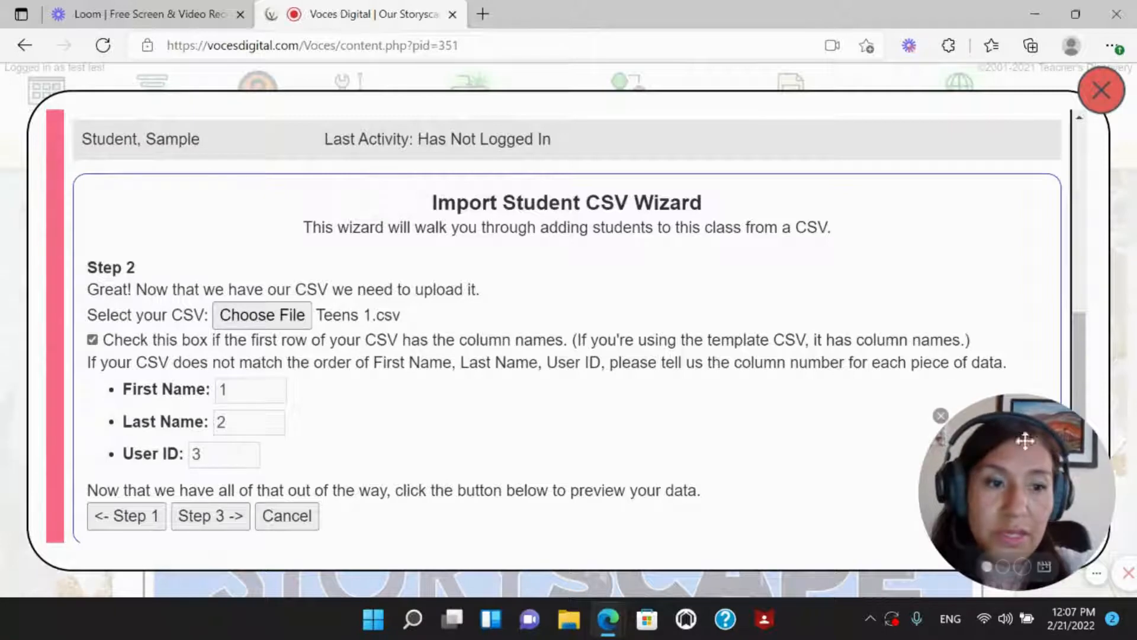
scroll(1079, 367, down, 2)
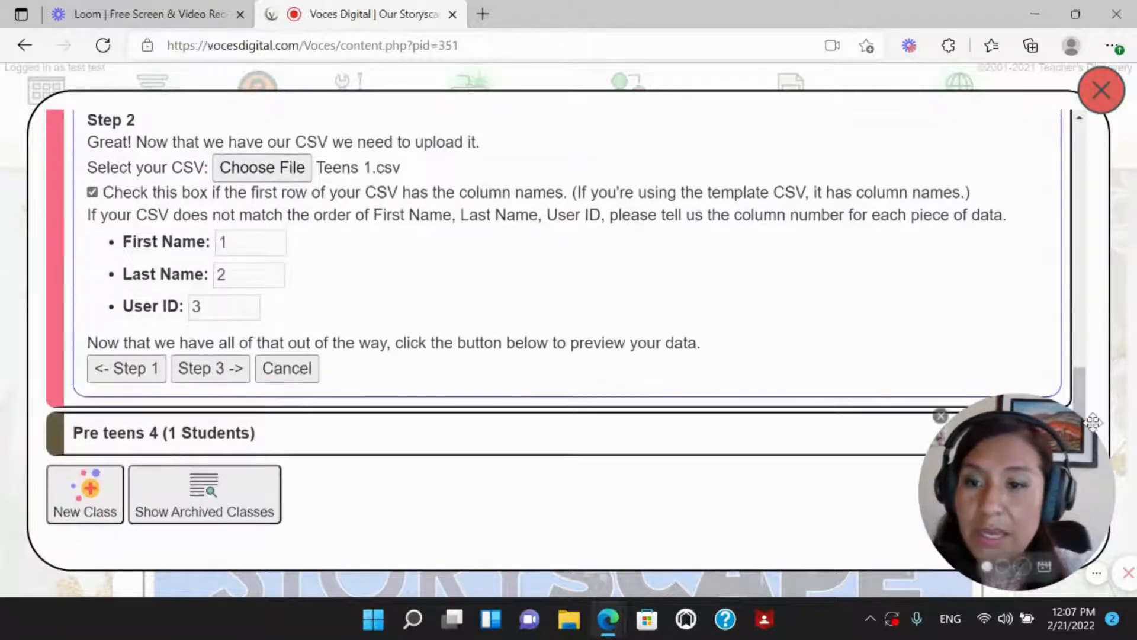
click(231, 372)
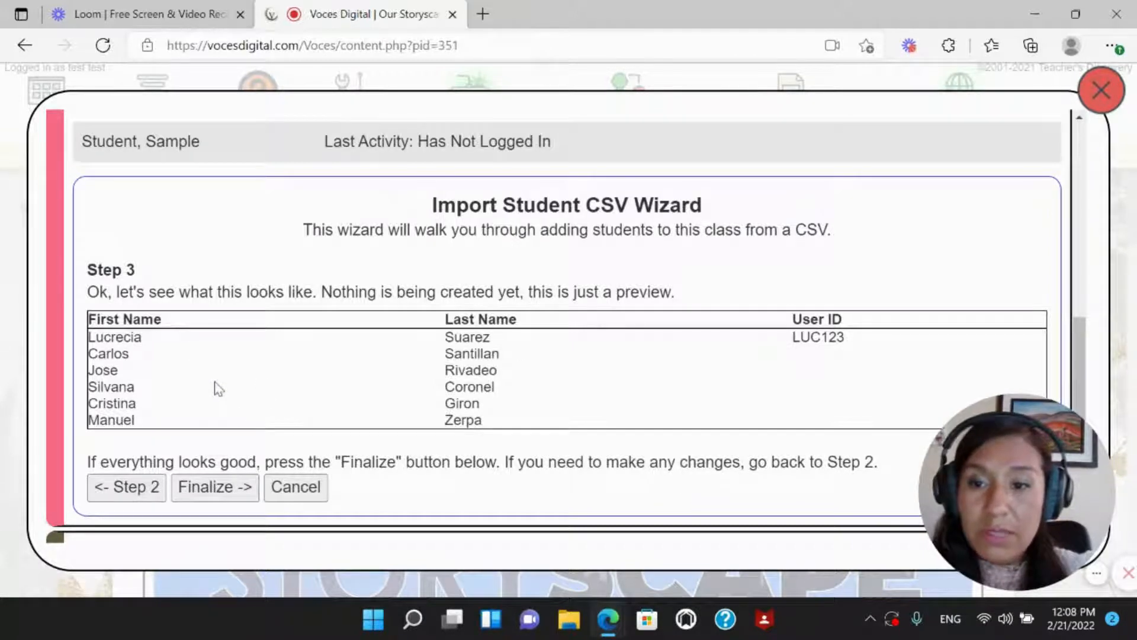
Step: Finalize the CSV import and refresh the Teens 1 student list
click(218, 493)
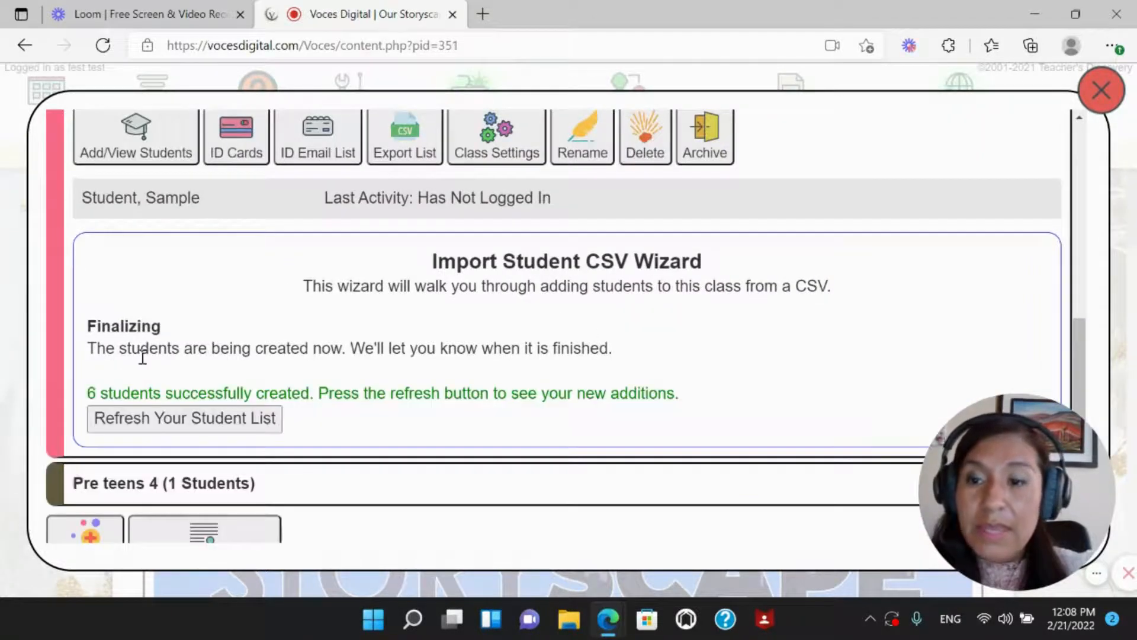
drag(89, 388, 336, 391)
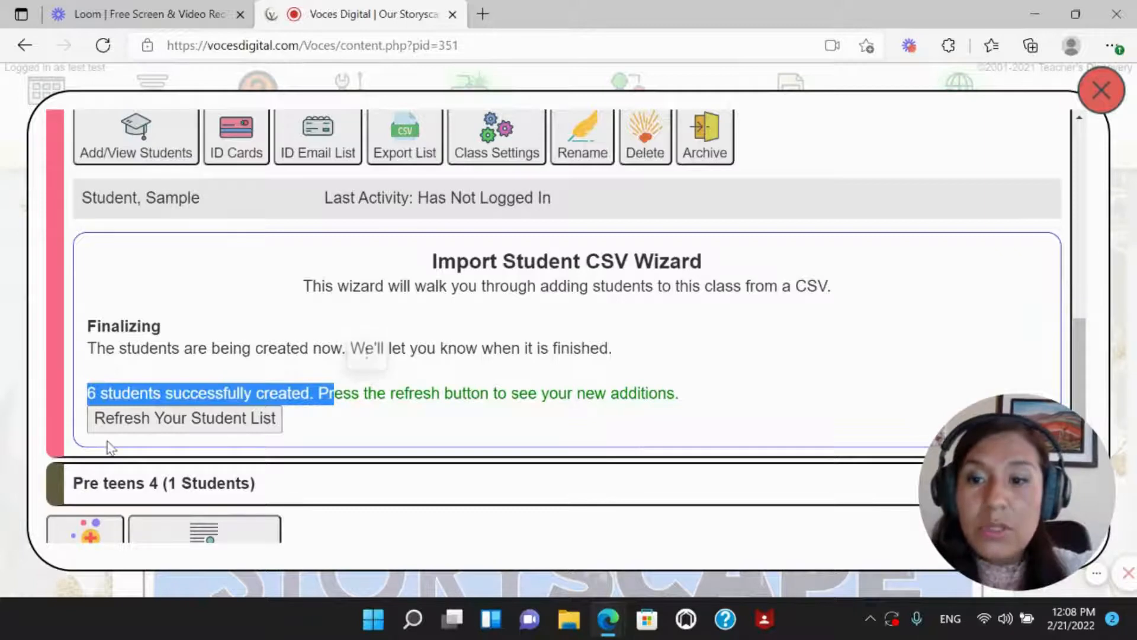
click(152, 410)
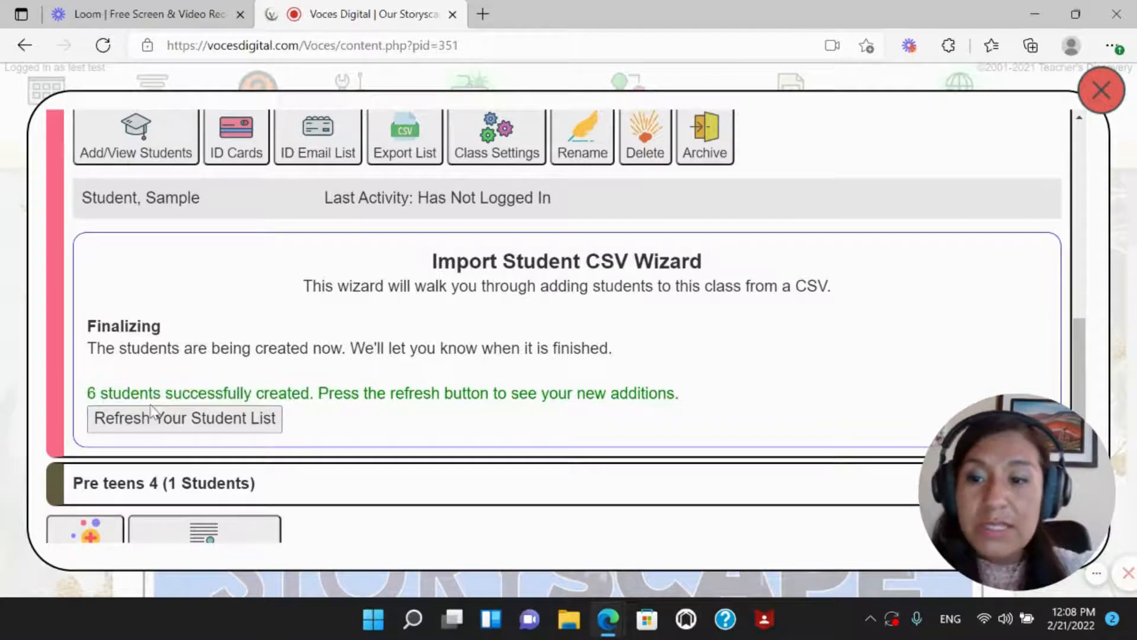
click(153, 410)
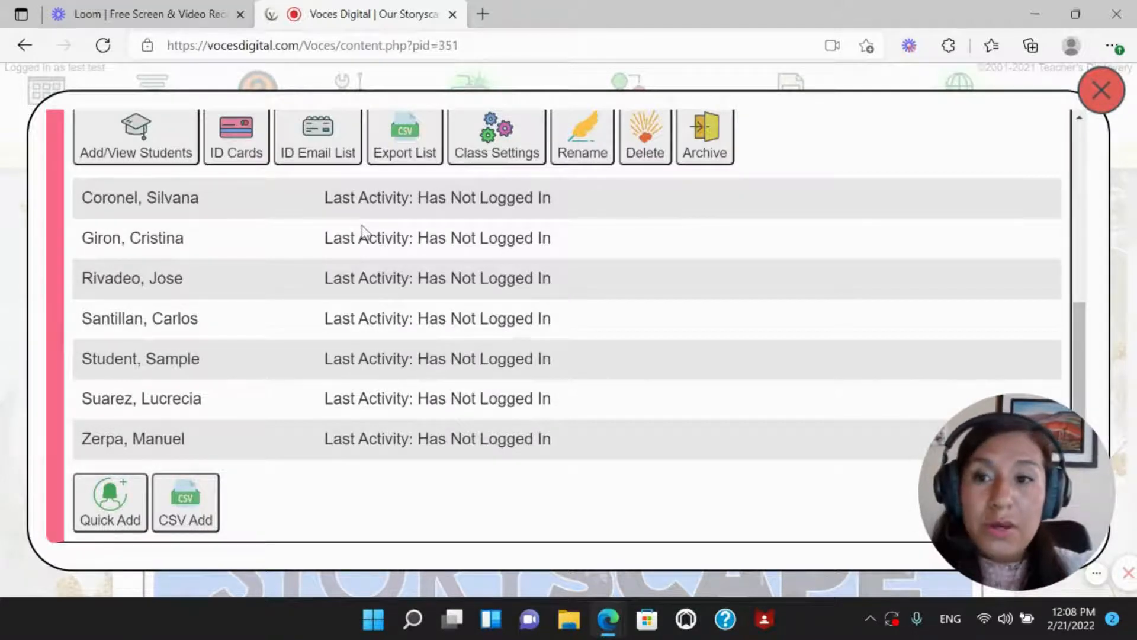
Step: Open the ID cards for Teens 1, examine the Class ID and User ID on the first card, and return to the class list
click(237, 143)
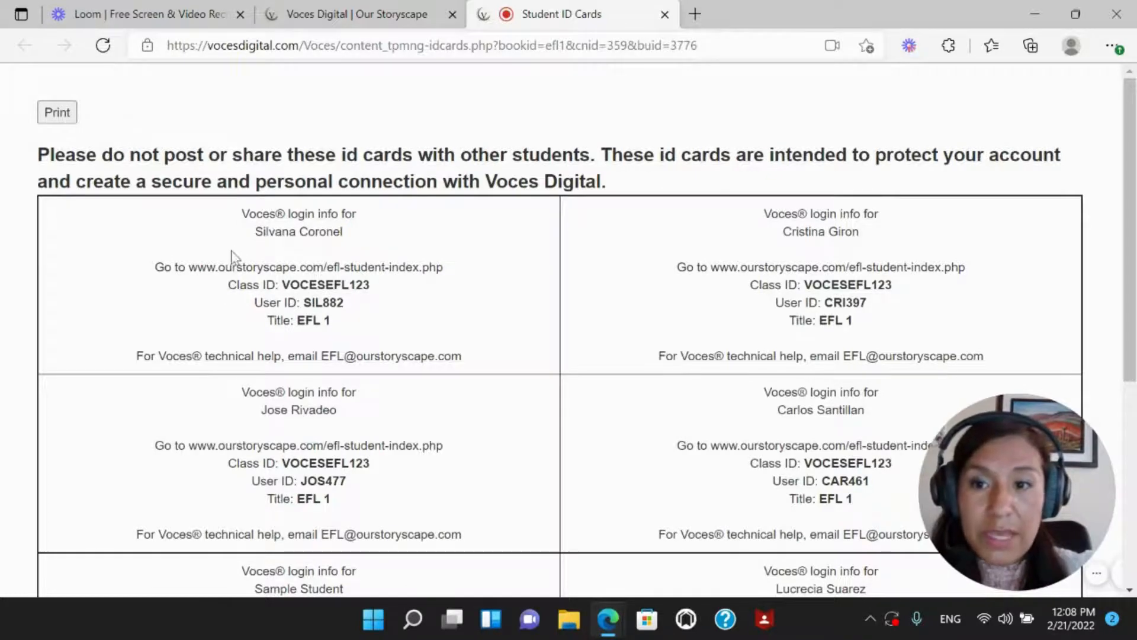
drag(228, 285, 369, 288)
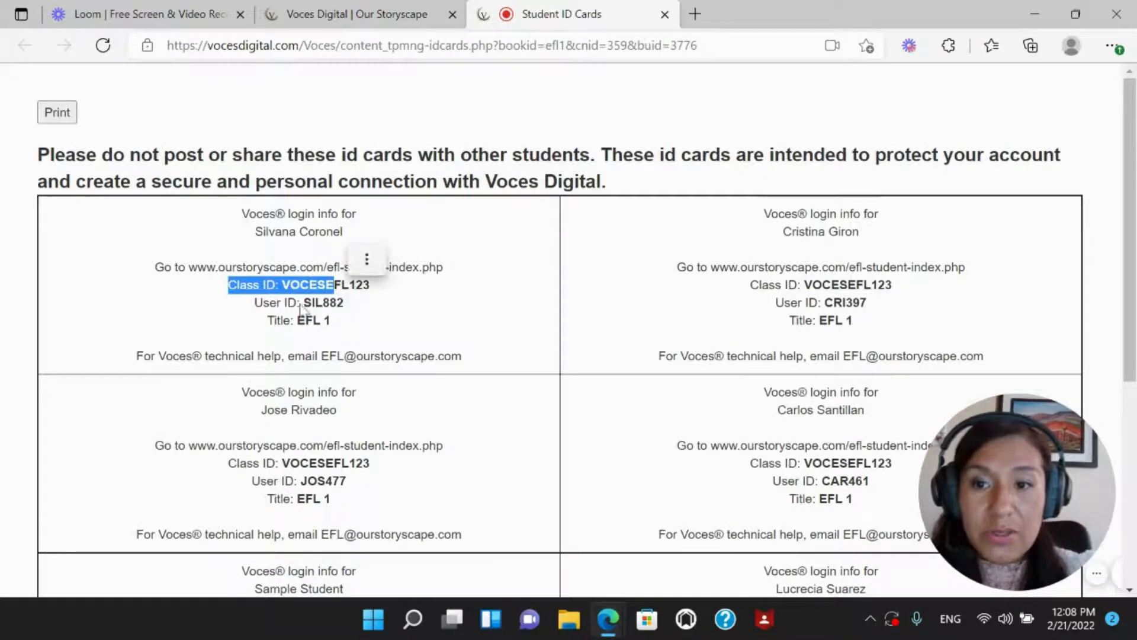
drag(255, 303, 326, 323)
click(353, 329)
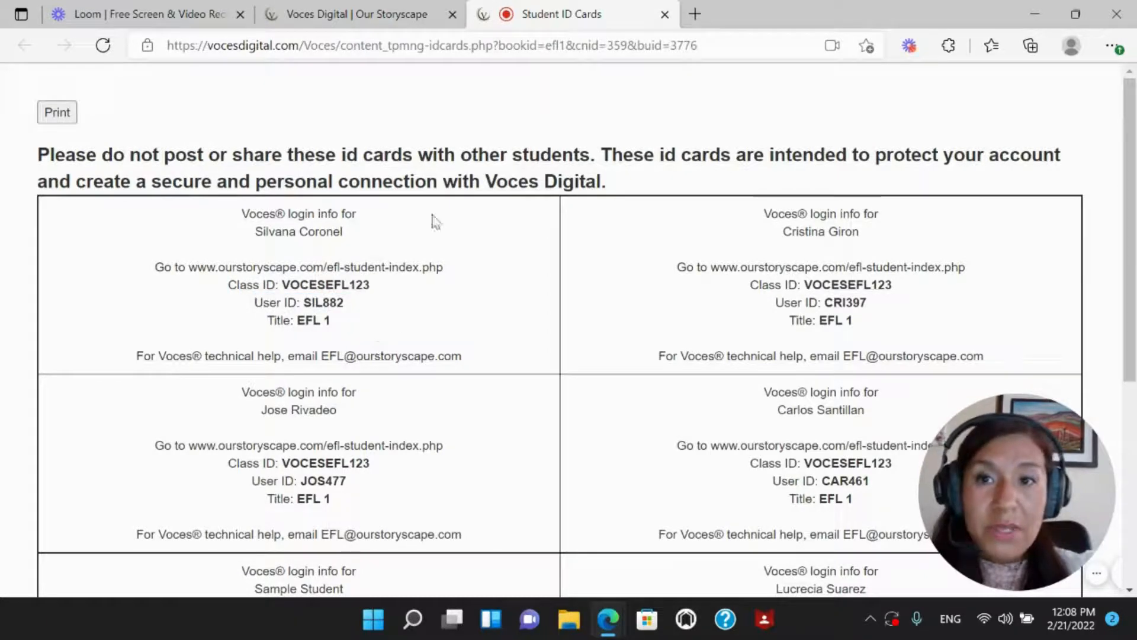
click(345, 17)
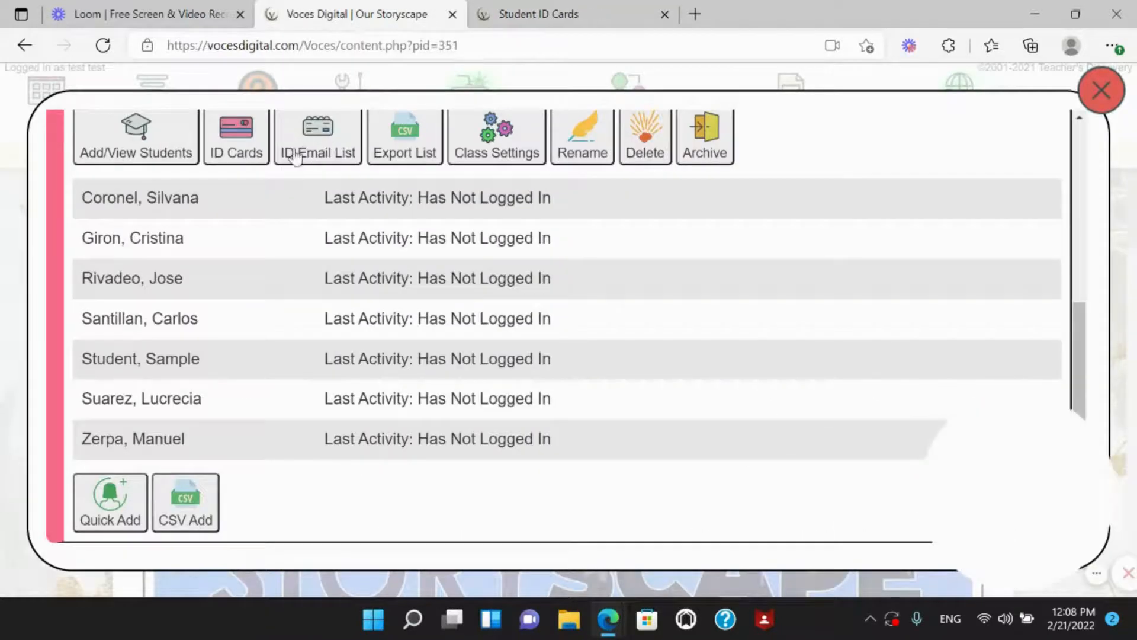
Step: Examine the first student's login message in the Teens 1 ID email list, and return to close class management
click(321, 151)
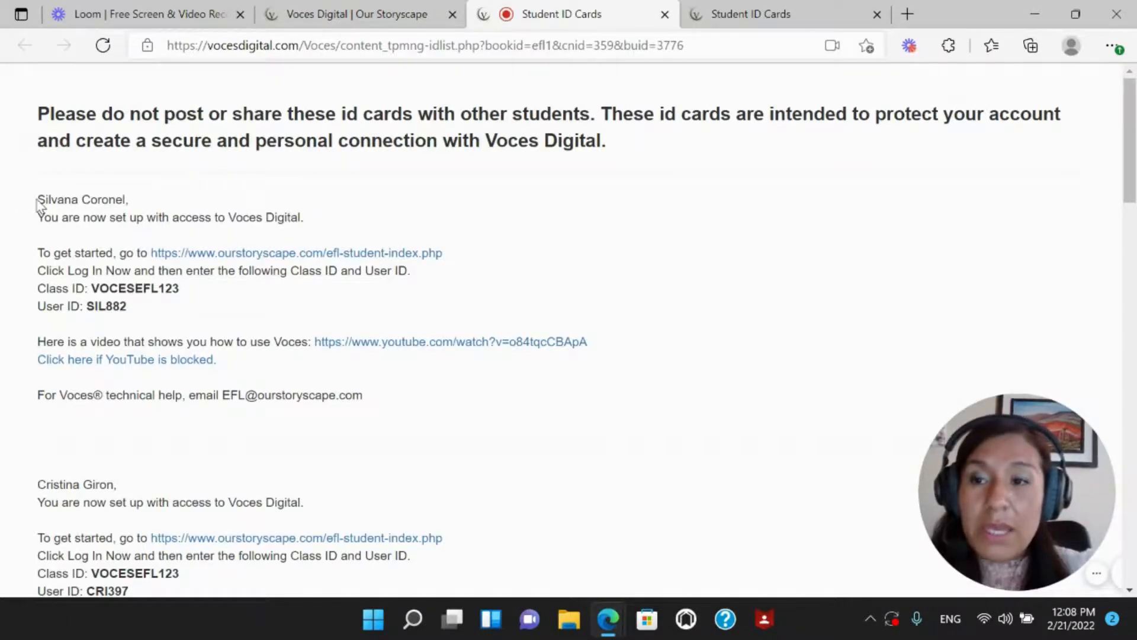
drag(47, 209, 402, 400)
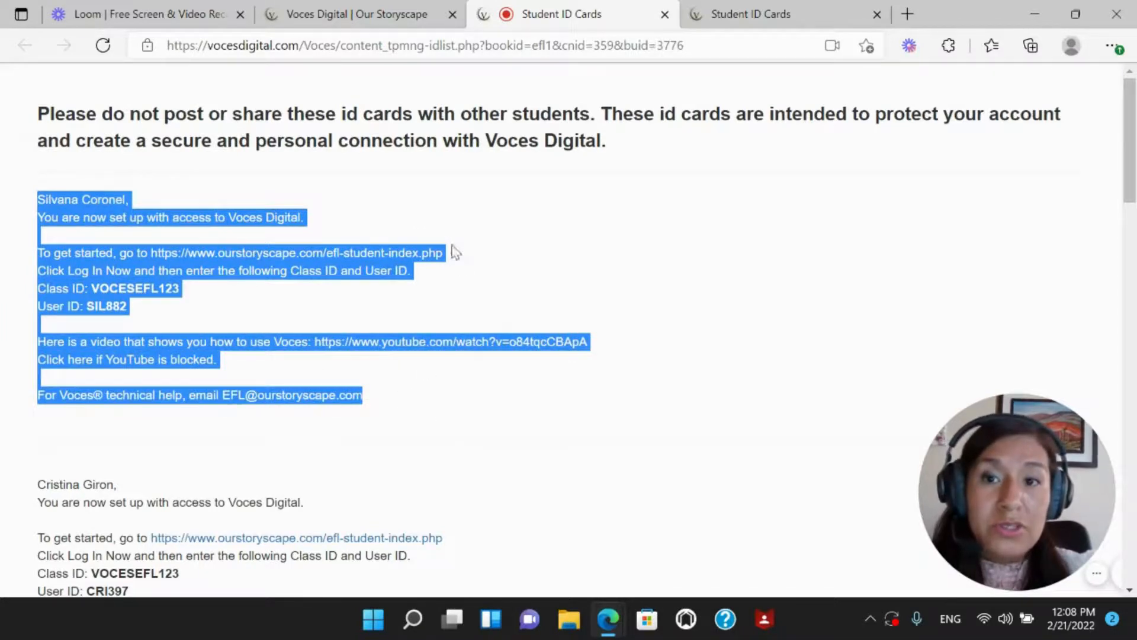
click(360, 313)
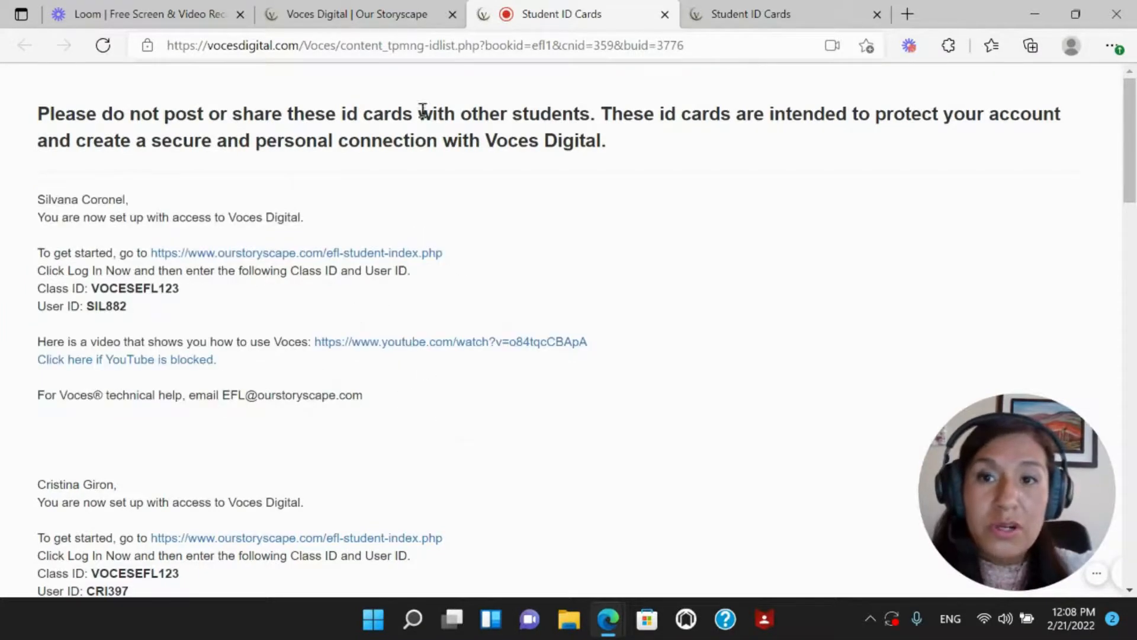
click(368, 10)
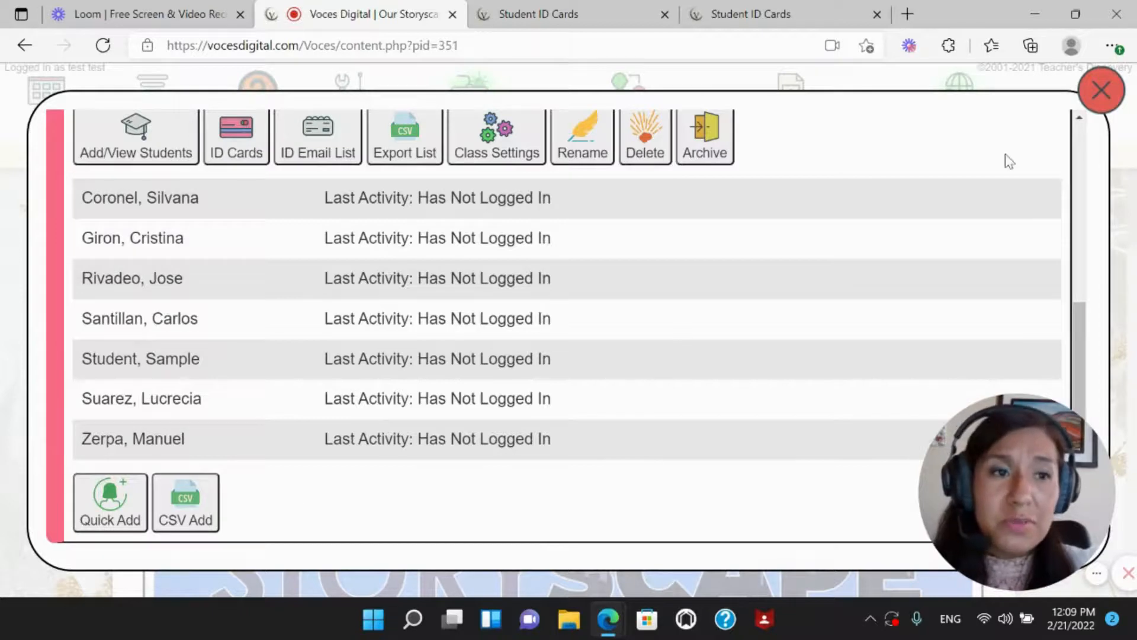
click(1102, 92)
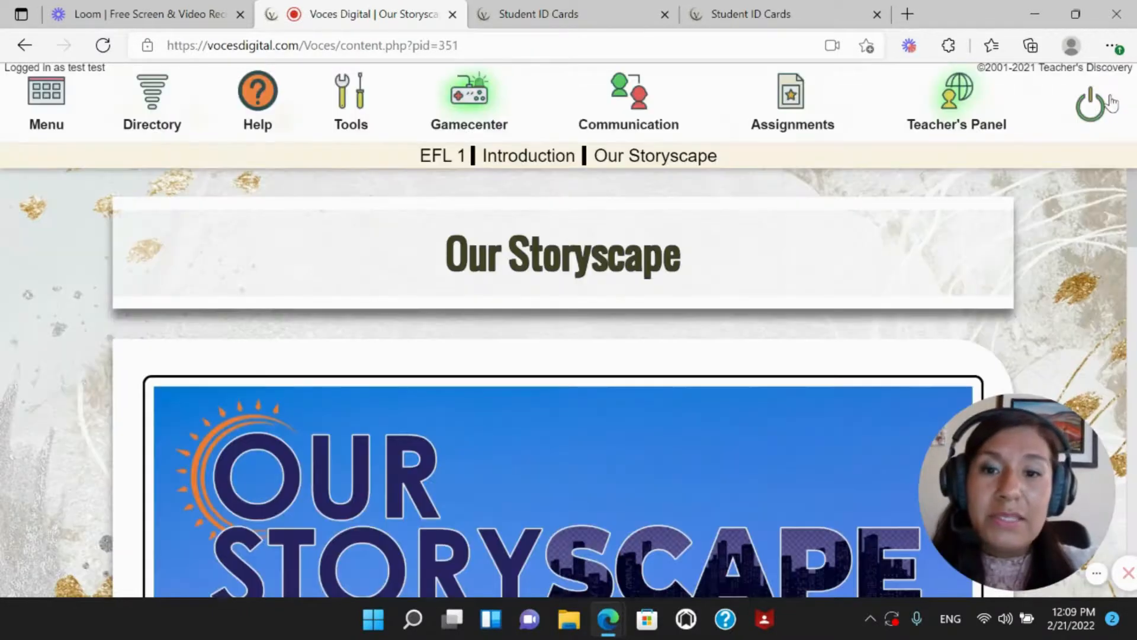